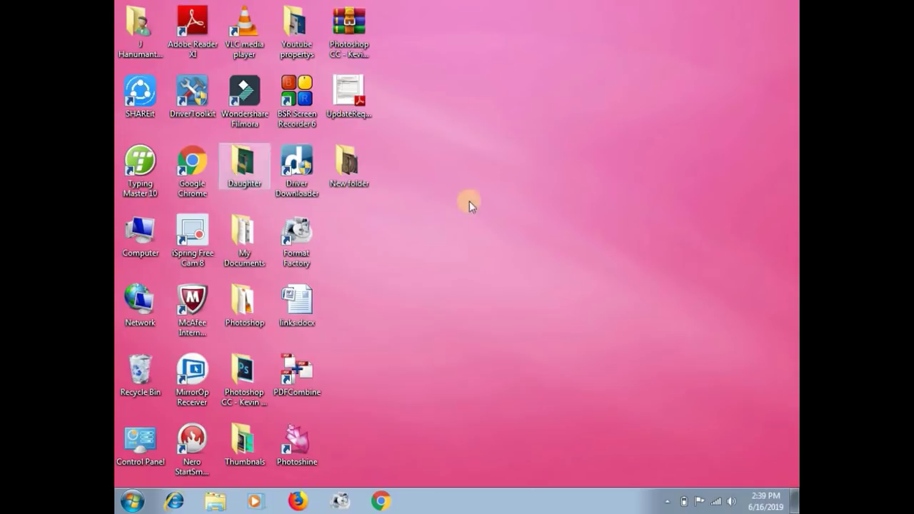
Launch Google Chrome from the desktop to a New Tab page.
drag(197, 237, 500, 170)
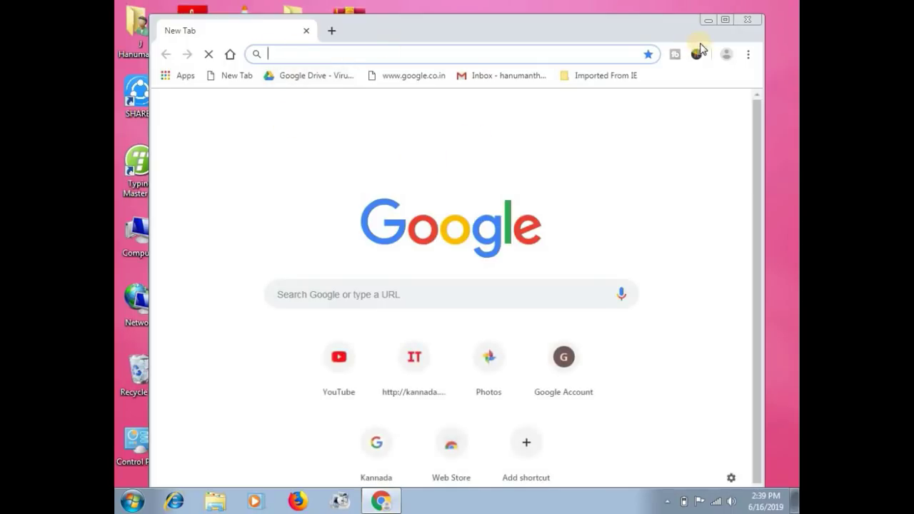
Maximize Chrome and load uidai.gov.in from the 'uidai' address-bar suggestion.
double_click(447, 20)
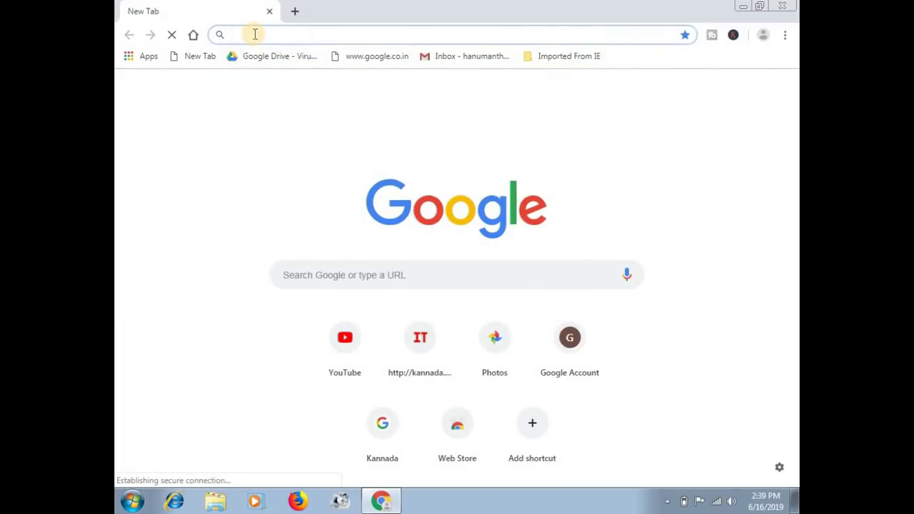
text(u)
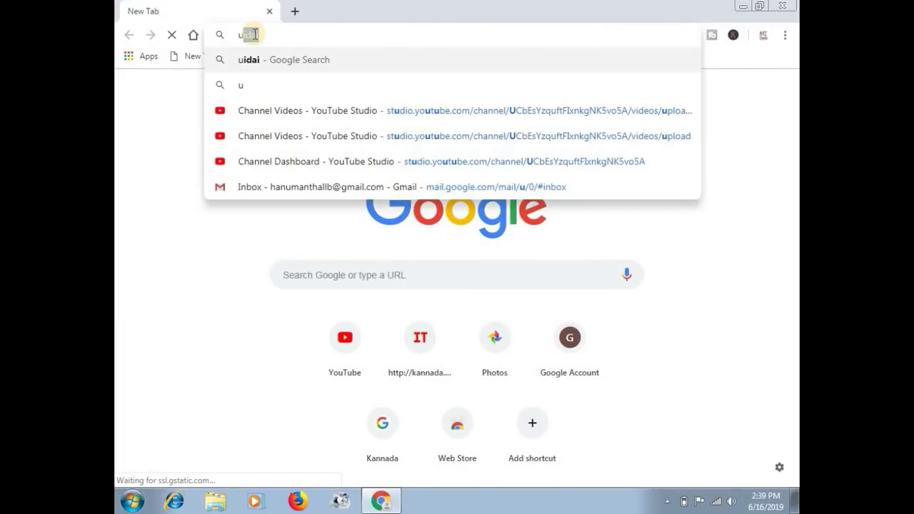
text(idai)
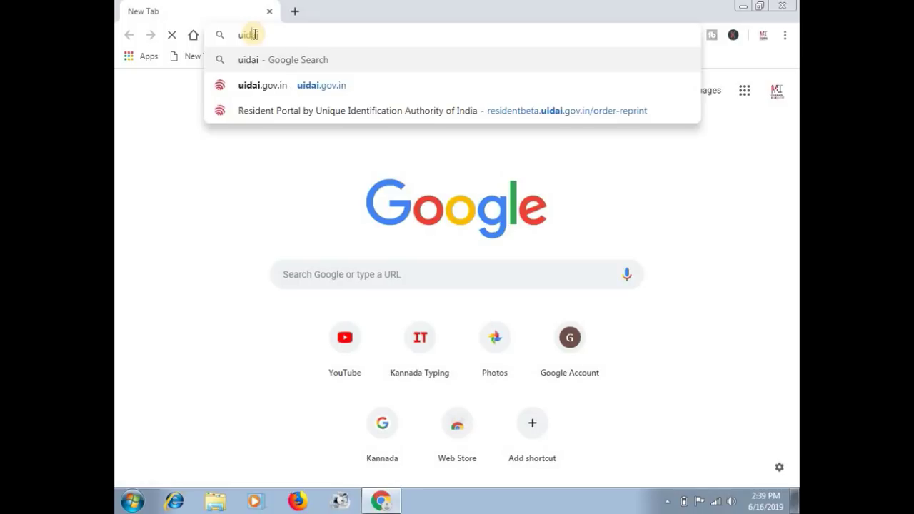
key(Down)
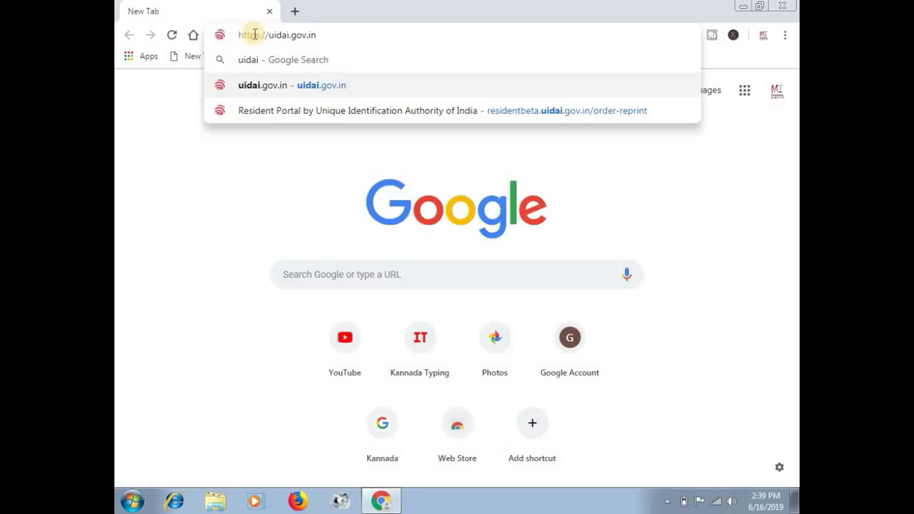
key(Return)
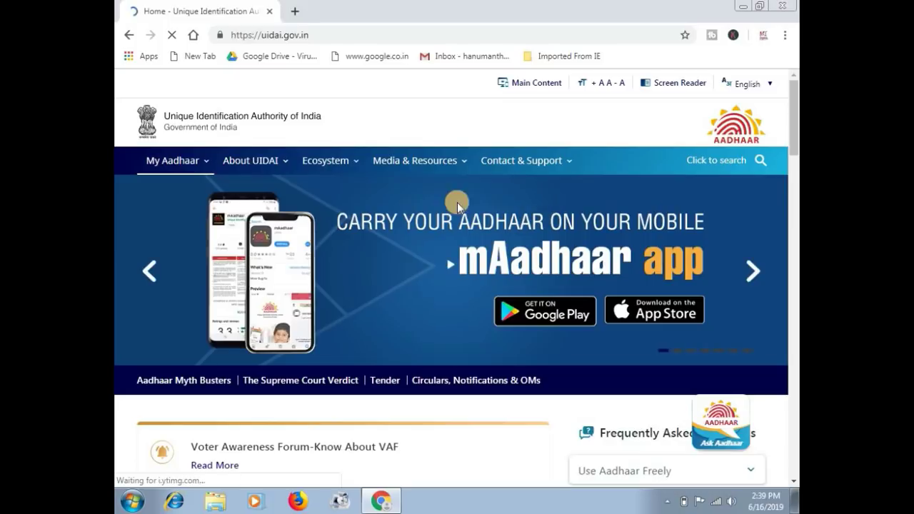
Open the Get Aadhaar section's Order Aadhaar Re-print page in a new tab.
scroll(460, 131, down, 6)
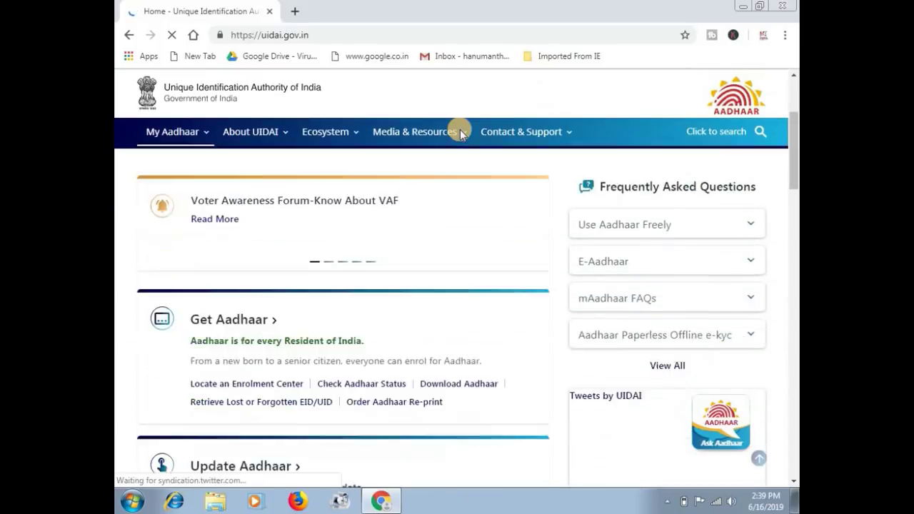
scroll(215, 257, up, 1)
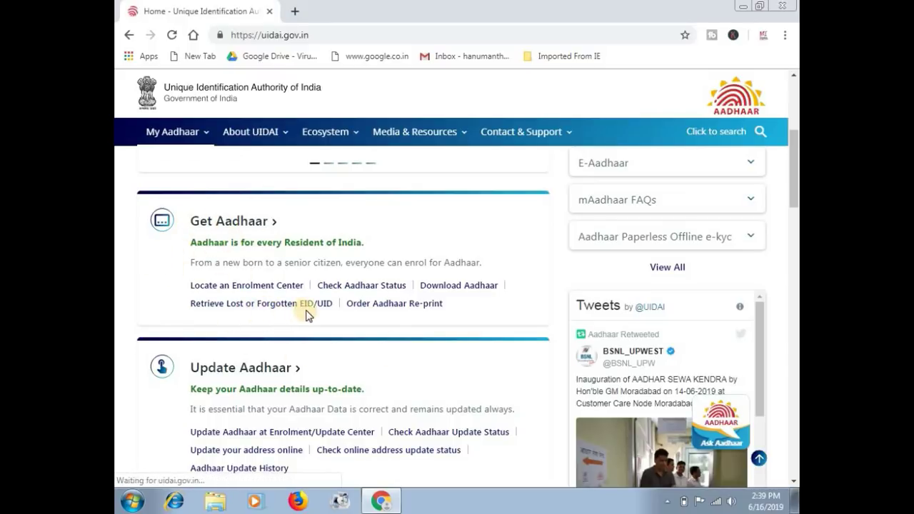
click(357, 314)
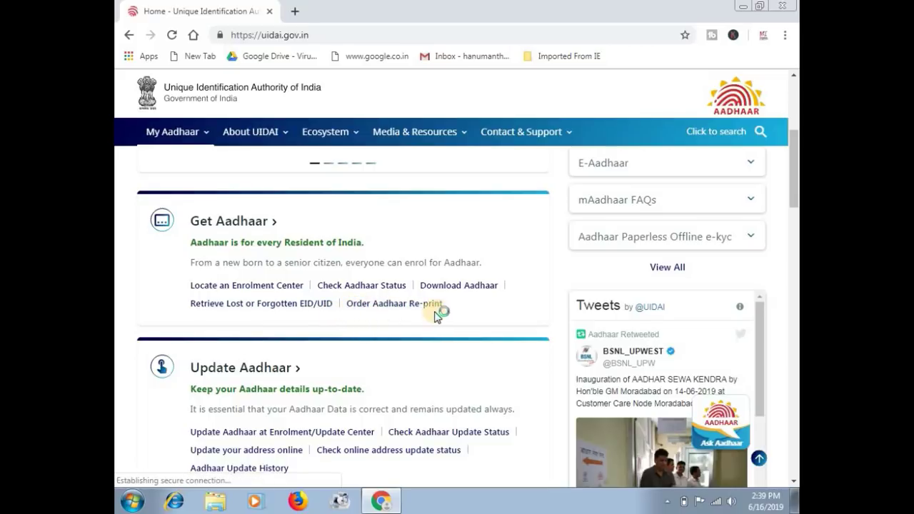
click(394, 305)
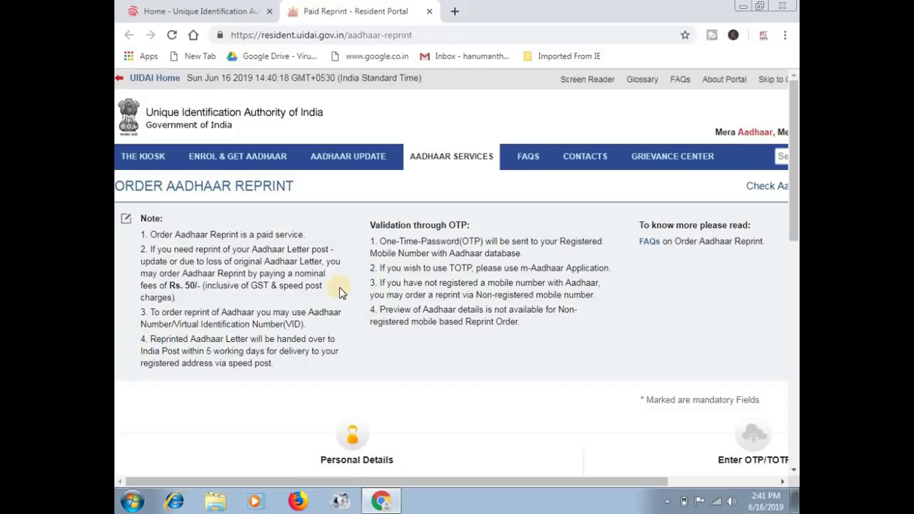
Enter the resident's Aadhaar number in the Aadhaar Number/VID field.
scroll(340, 289, down, 3)
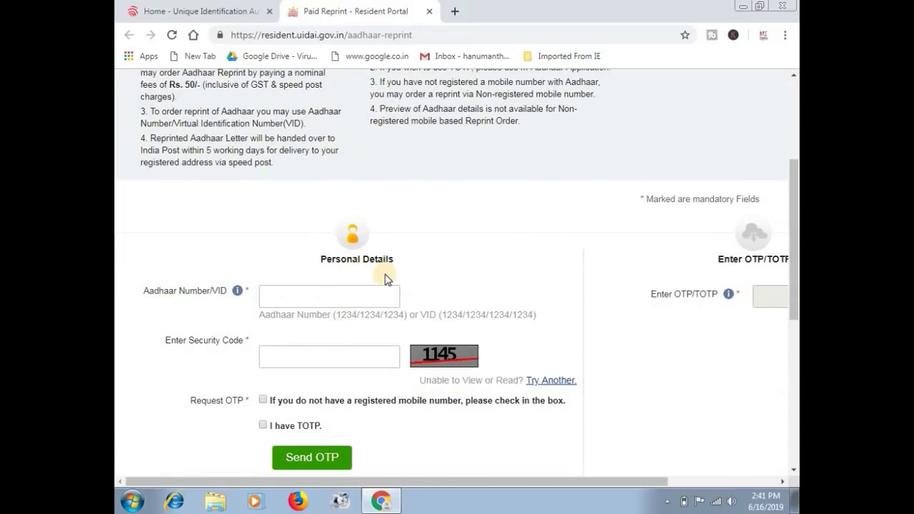
scroll(384, 279, down, 1)
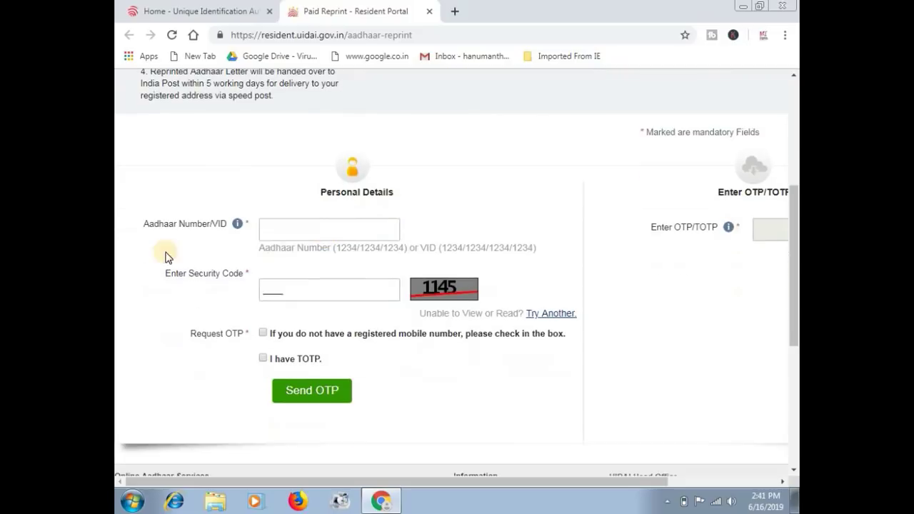
click(286, 229)
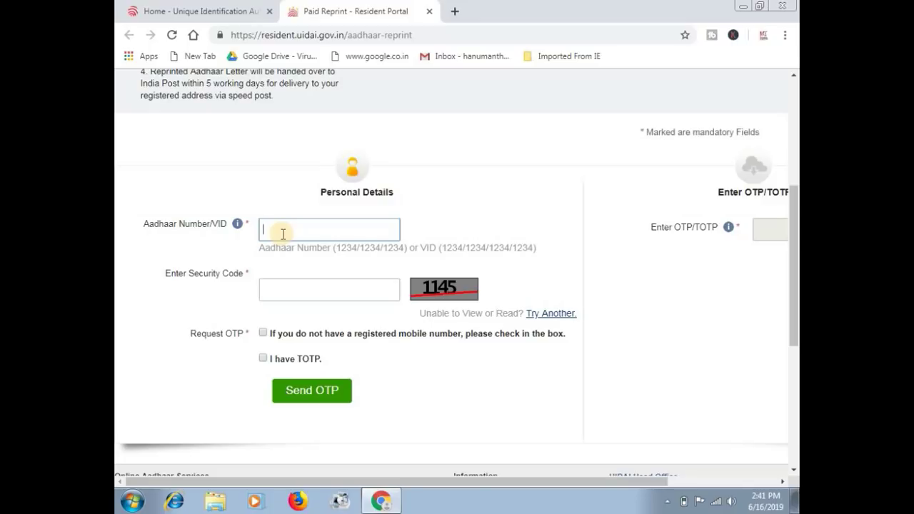
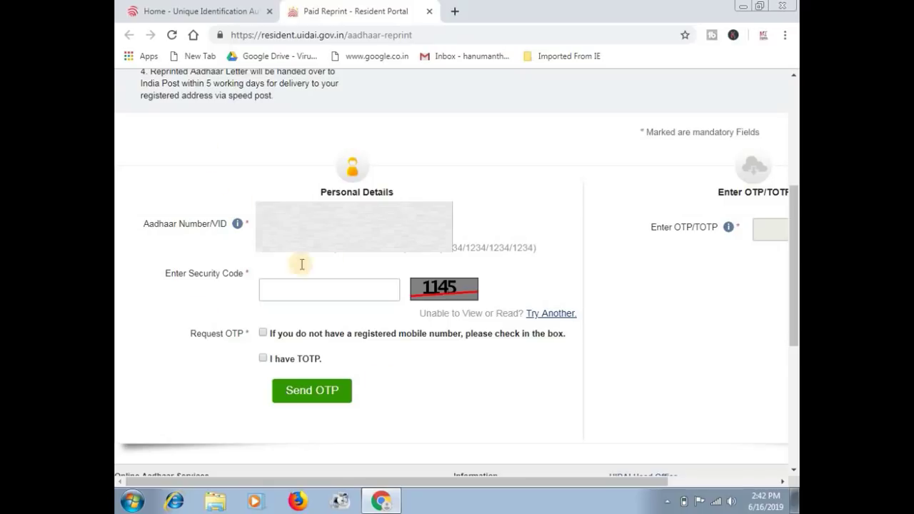
Enter security code 1145 and tick the non-registered mobile number option.
click(275, 289)
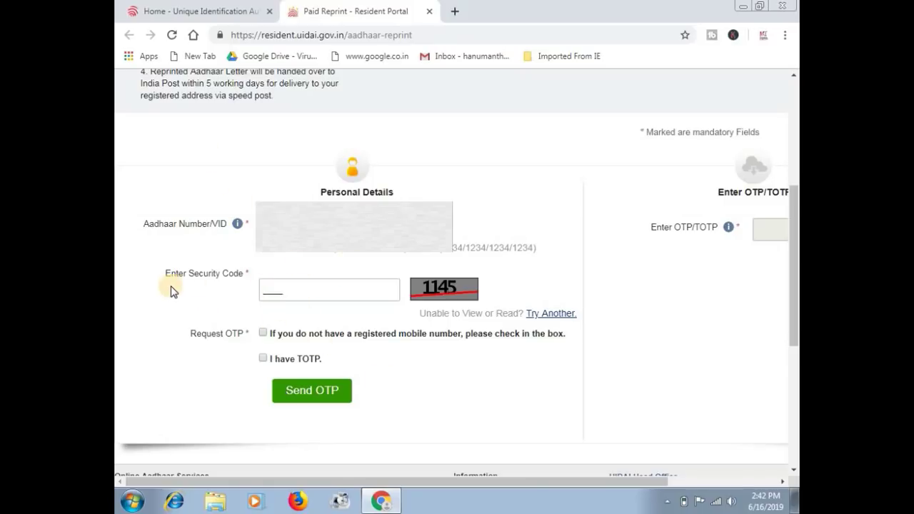
click(306, 289)
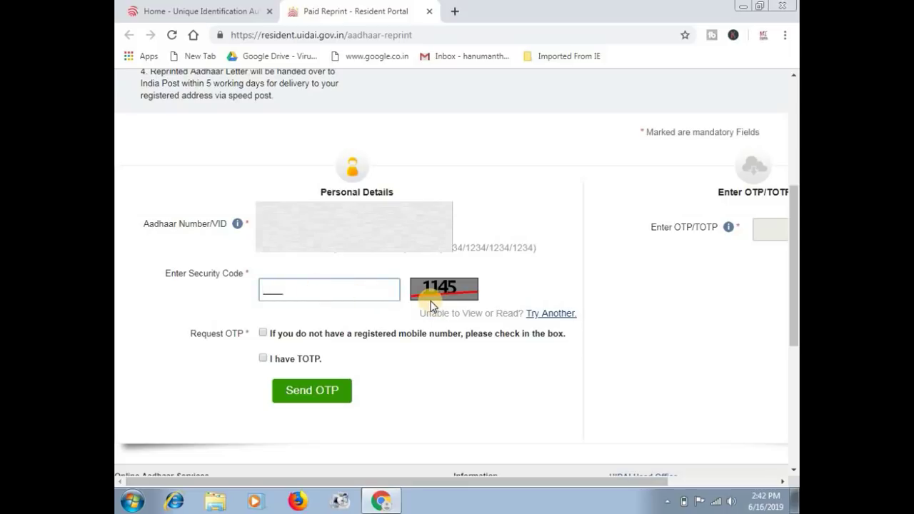
text(1145)
click(264, 334)
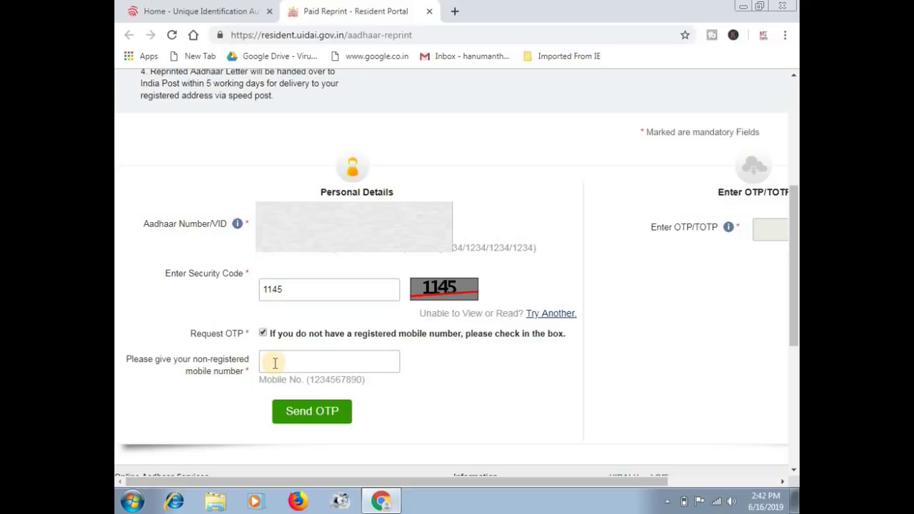
Enter the non-registered mobile number and request an OTP for it.
click(275, 363)
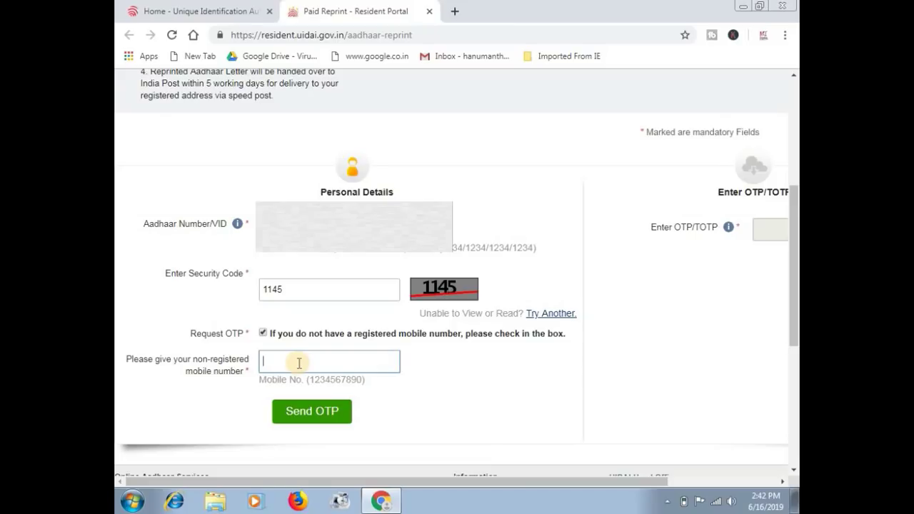
text(98)
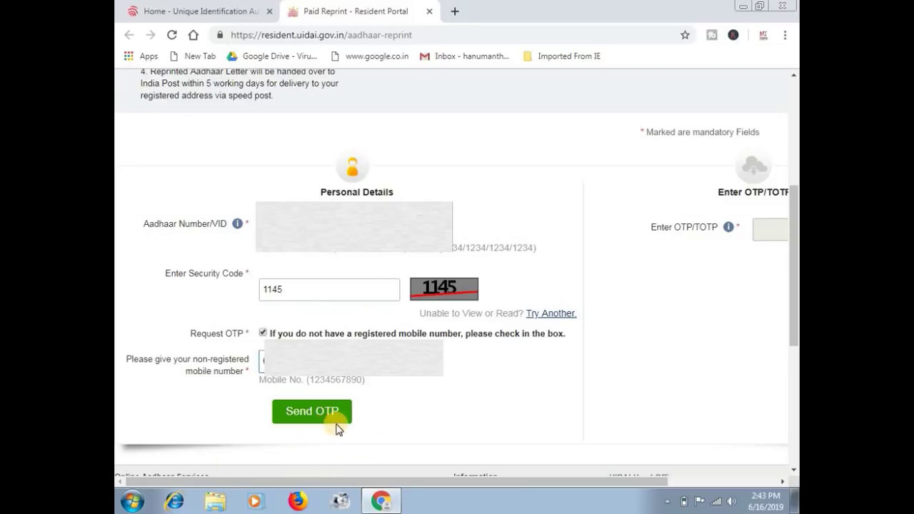
click(310, 412)
click(321, 417)
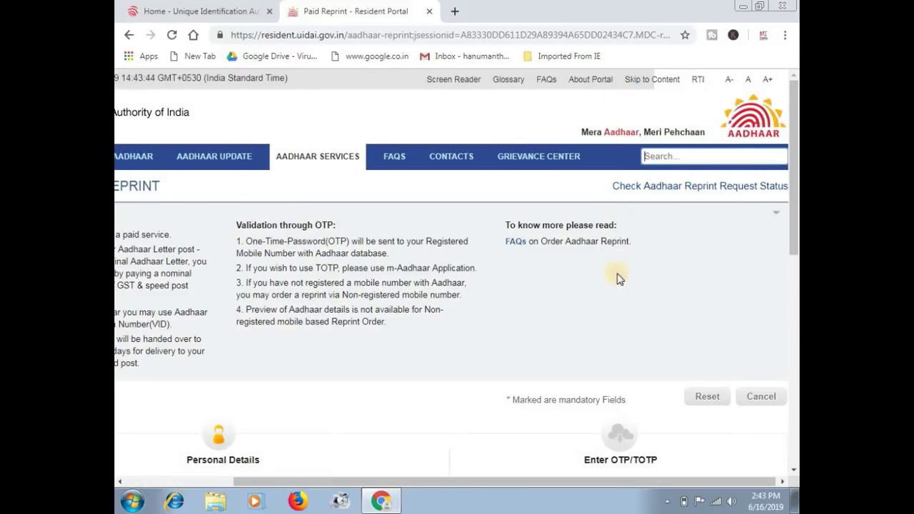
Enter the received OTP, accept the Terms & Conditions, and submit the reprint request.
scroll(606, 357, down, 3)
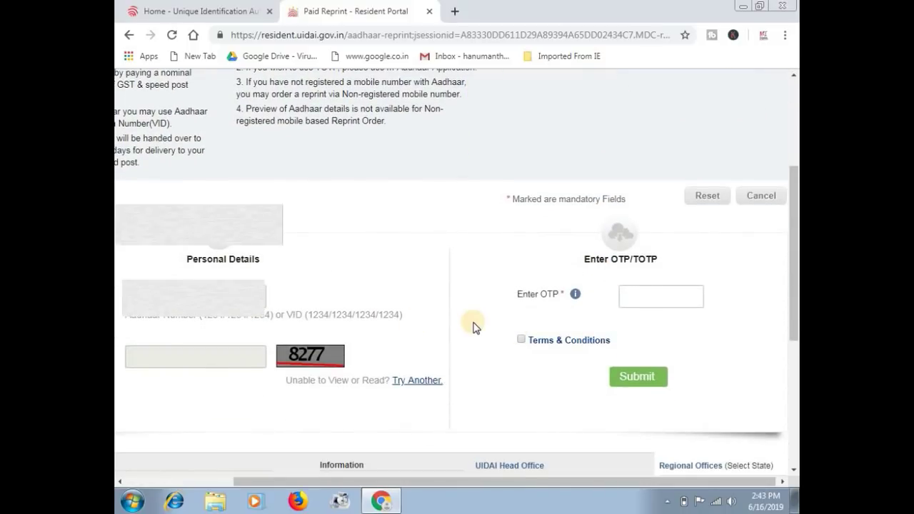
scroll(473, 321, down, 1)
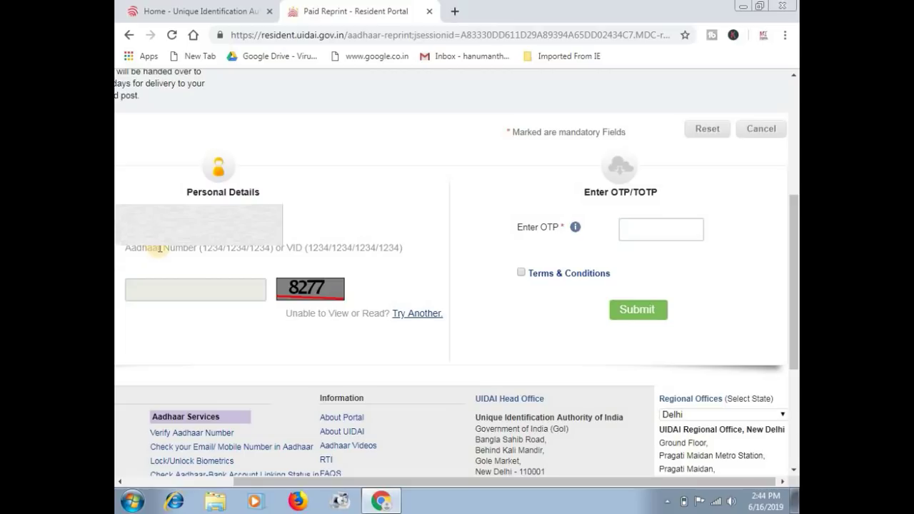
click(637, 232)
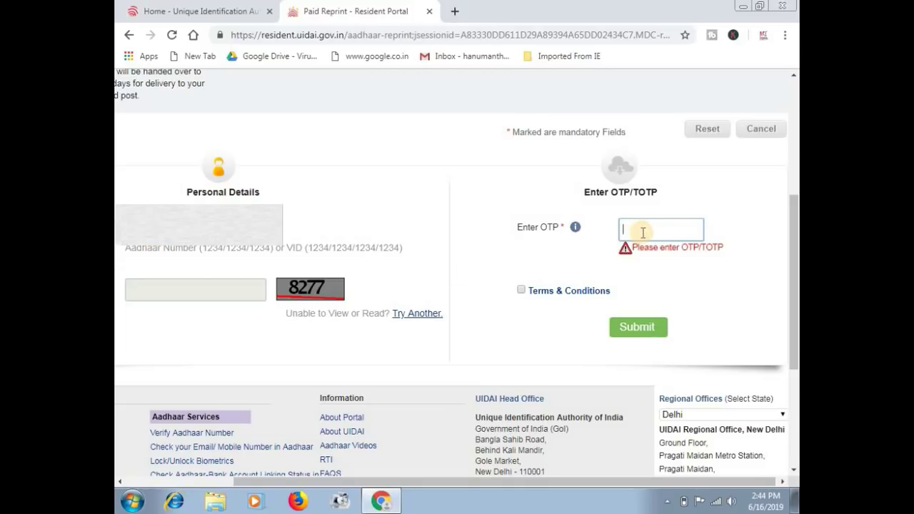
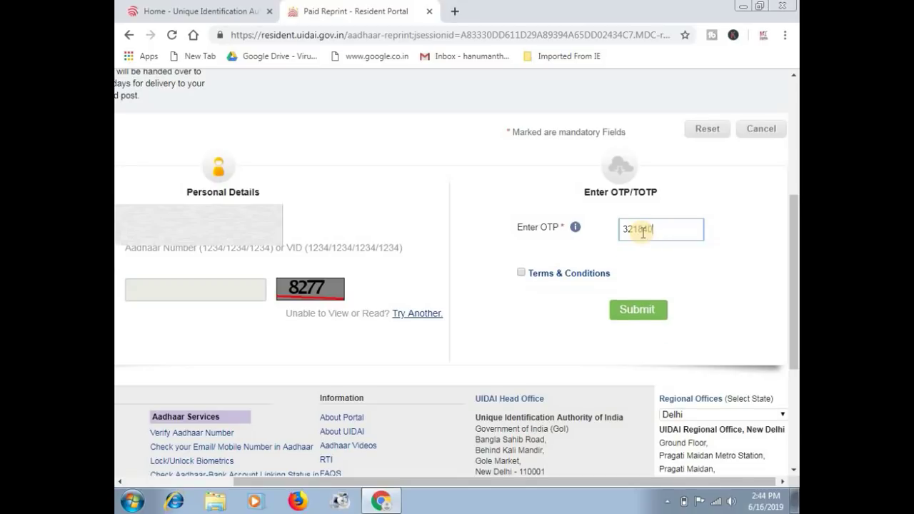
click(521, 274)
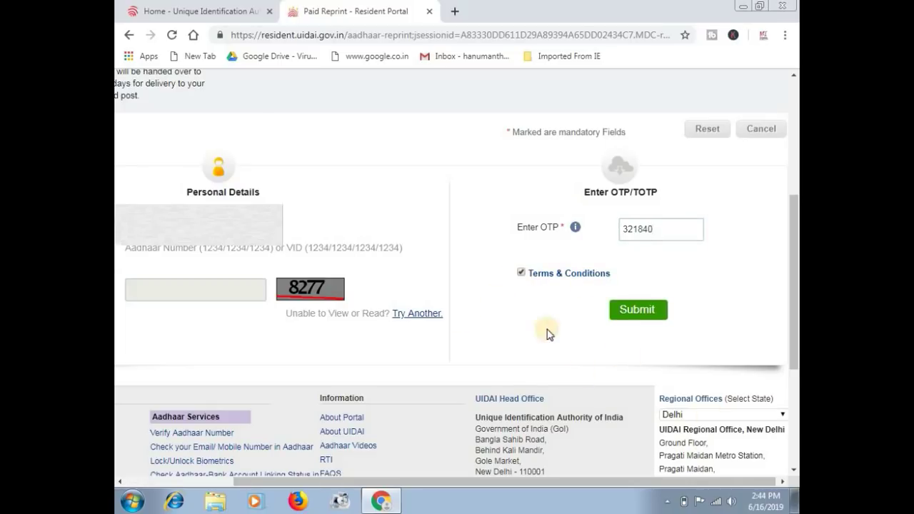
click(637, 315)
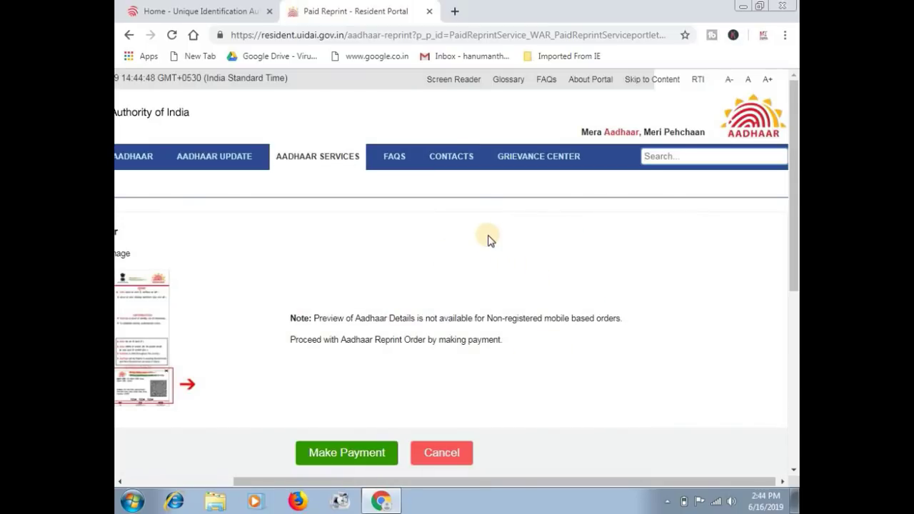
Proceed with Make Payment to reach the PayU gateway for Rs. 50.00.
scroll(490, 240, down, 1)
scroll(490, 240, down, 1)
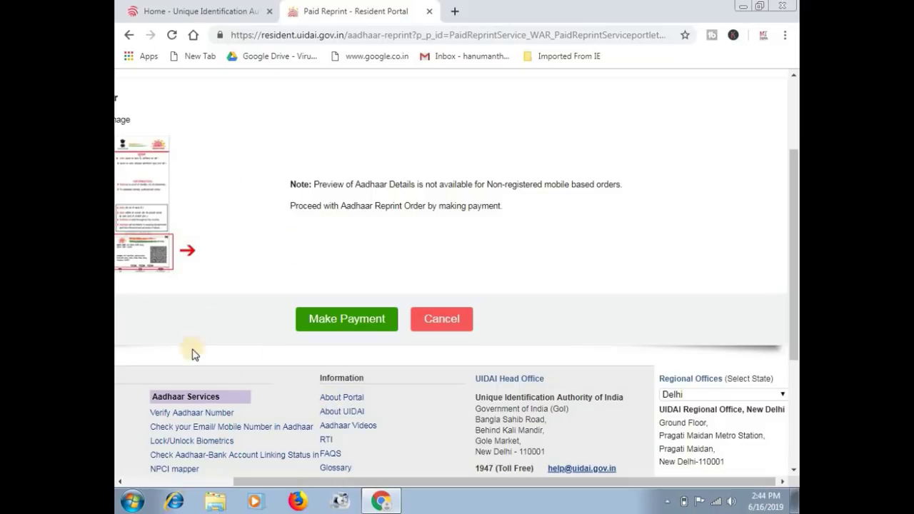
click(369, 325)
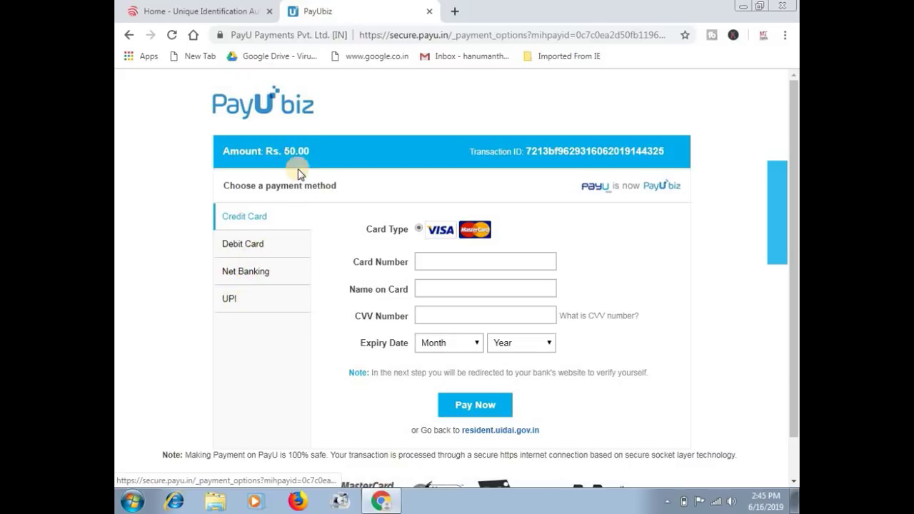
Select Debit Card payment with the Visa Debit Cards card type.
click(252, 247)
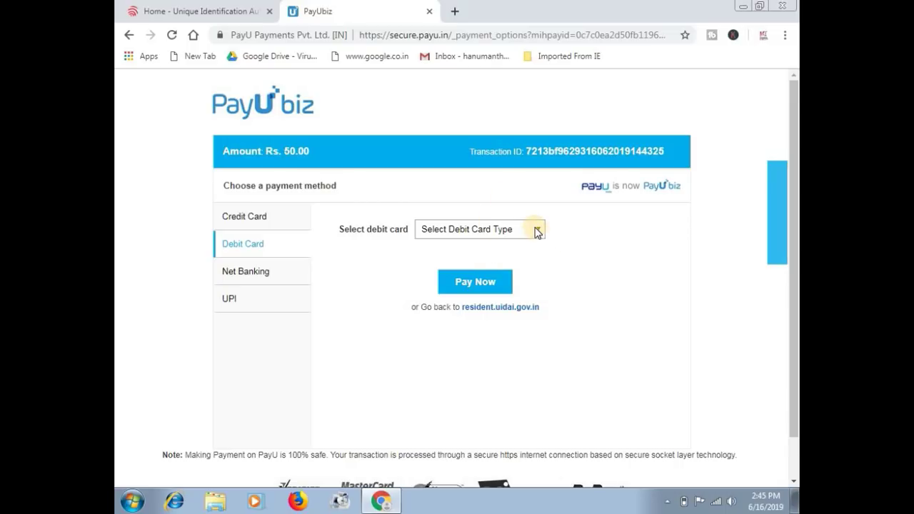
click(538, 230)
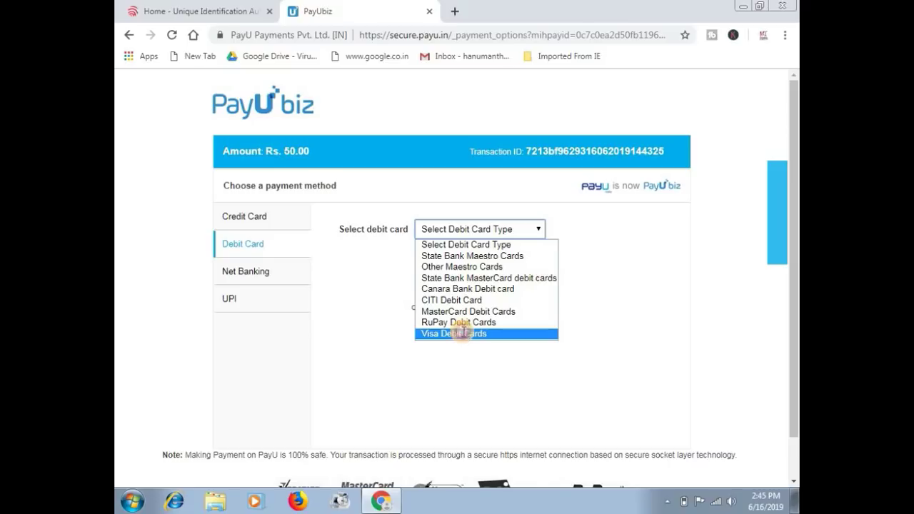
click(463, 333)
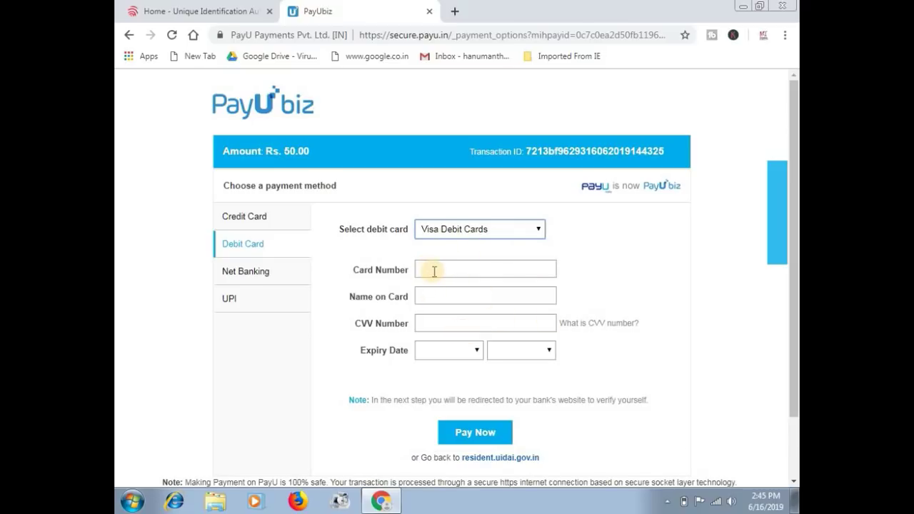
click(435, 271)
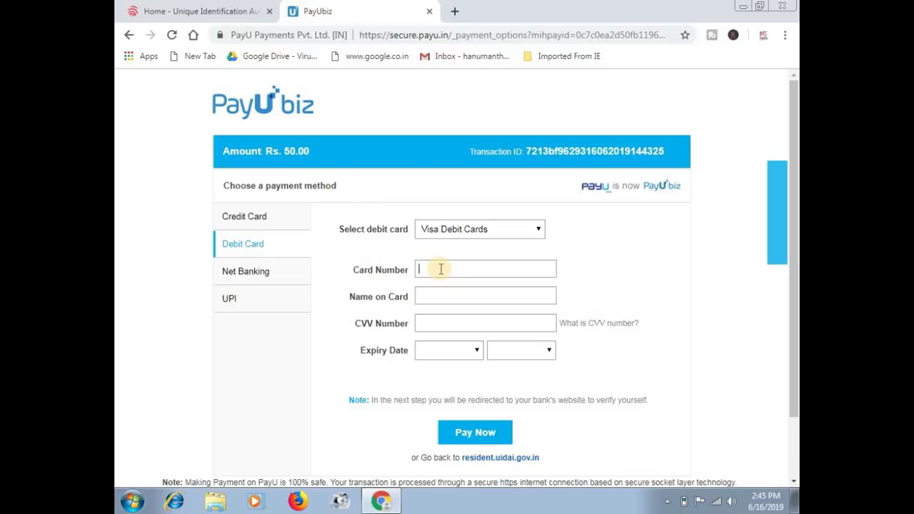
Fill in the card number, cardholder name and expiry (year 2023), then pay Rs. 50.00.
text(45)
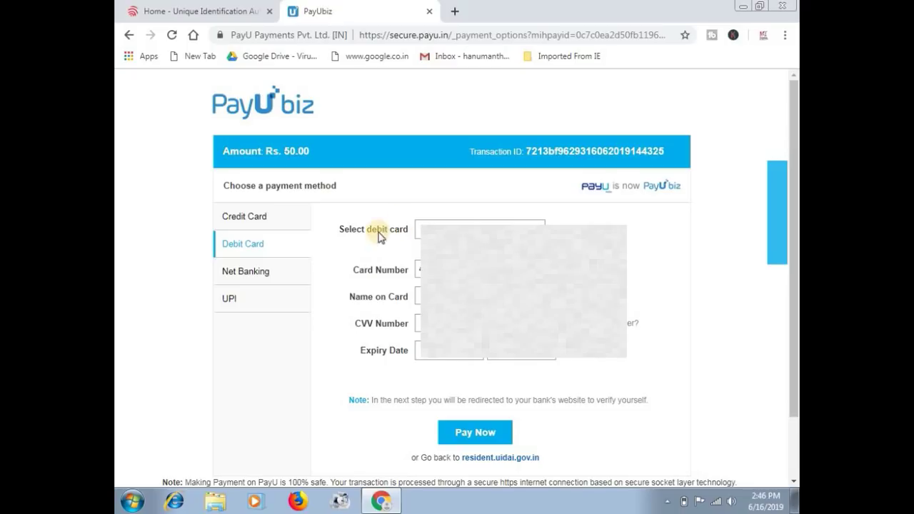
click(418, 295)
text(1)
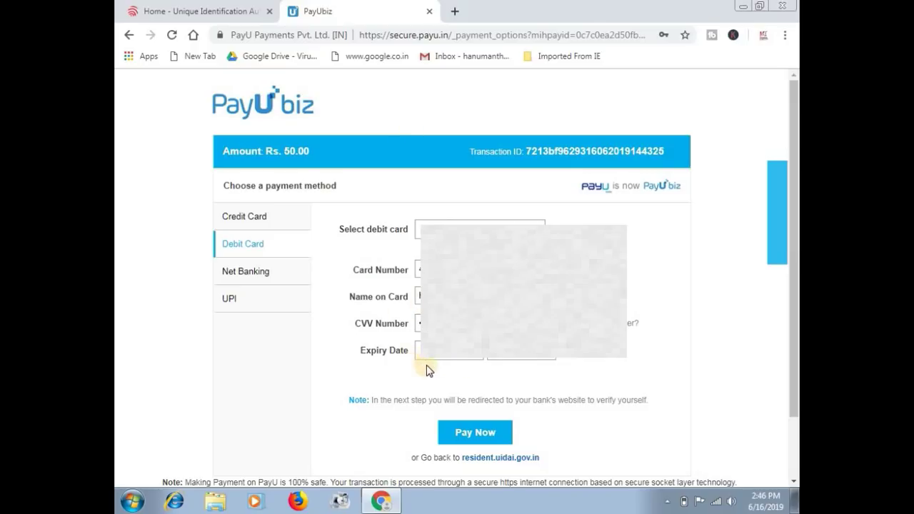
click(479, 359)
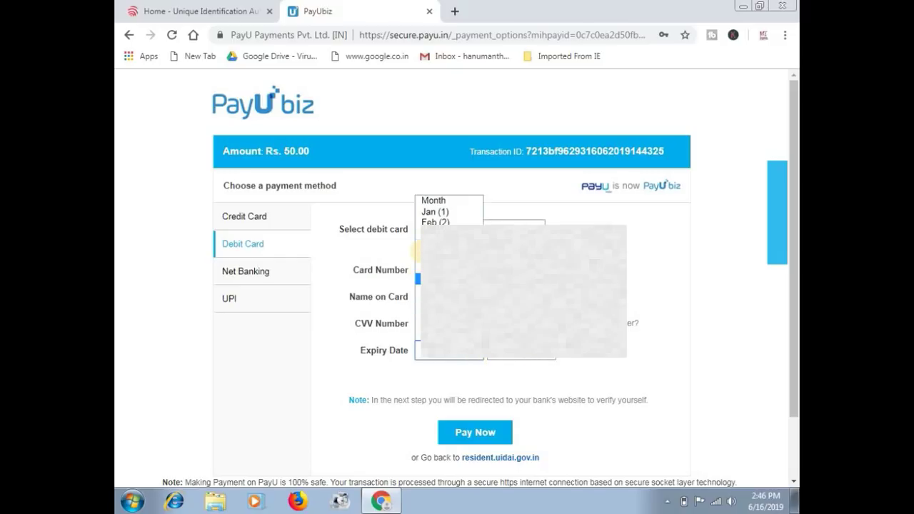
click(450, 343)
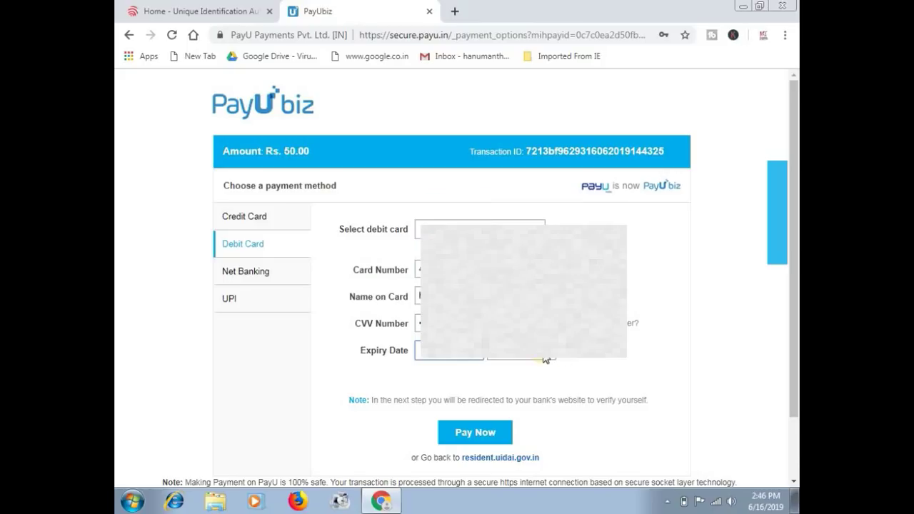
click(521, 351)
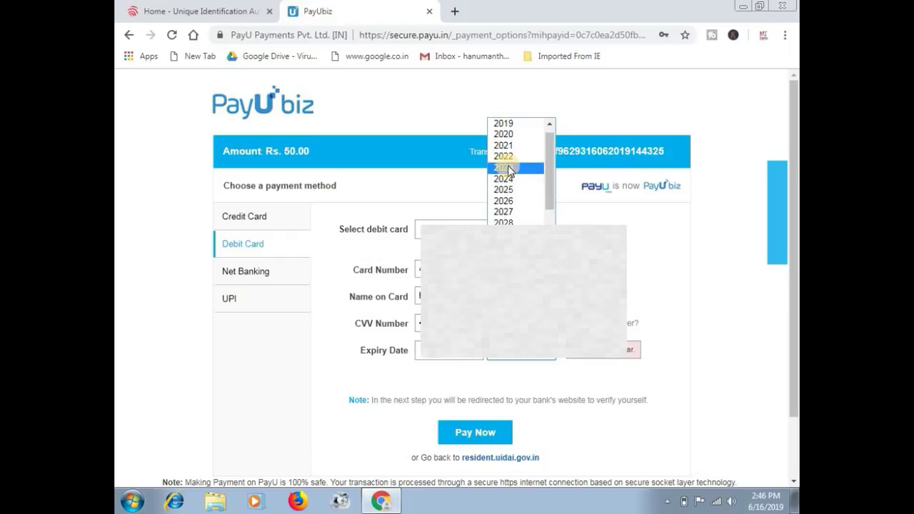
click(510, 170)
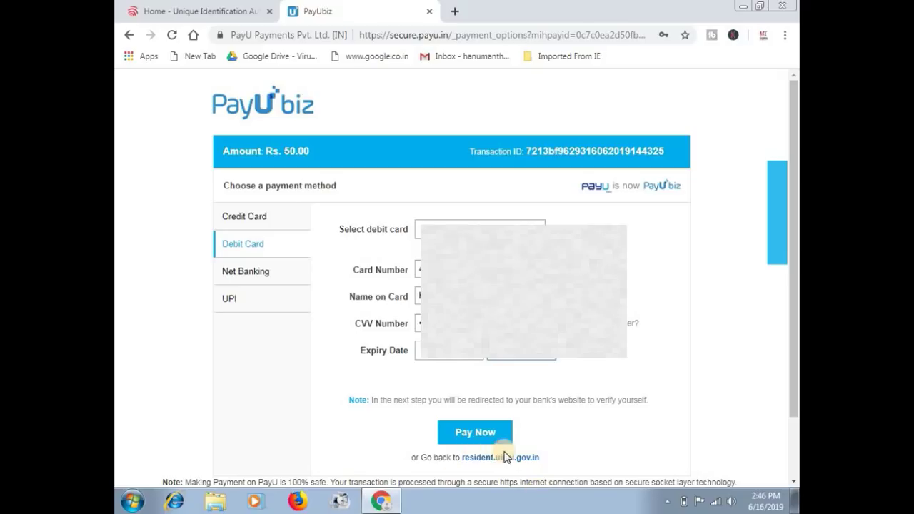
click(485, 437)
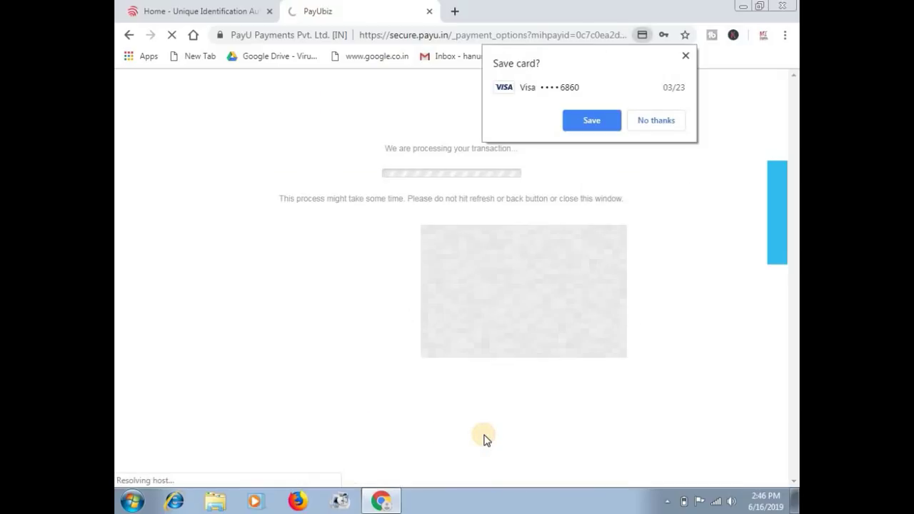
Decline Chrome's Save card offer so the SBI Verified by Visa OTP page loads.
click(667, 124)
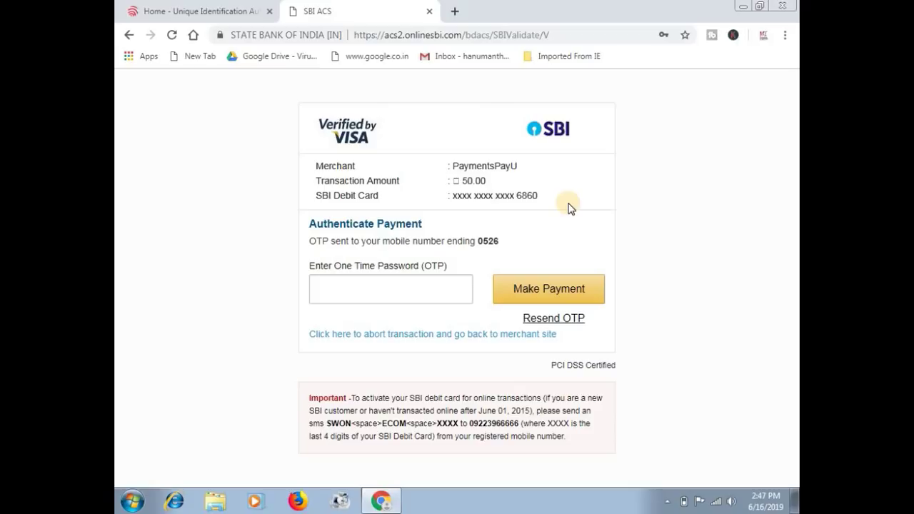
Enter the SMS one-time password on the SBI Verified by Visa page and submit the Rs. 50.00 payment.
click(342, 290)
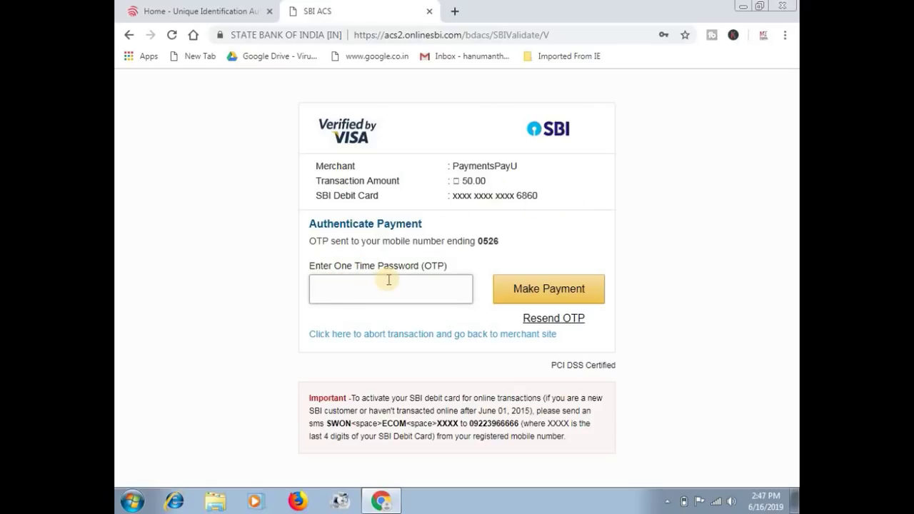
click(547, 291)
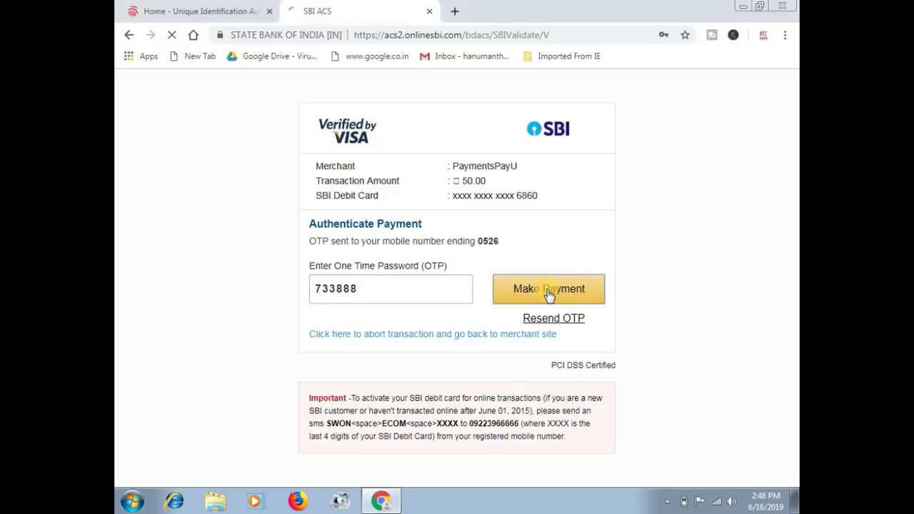